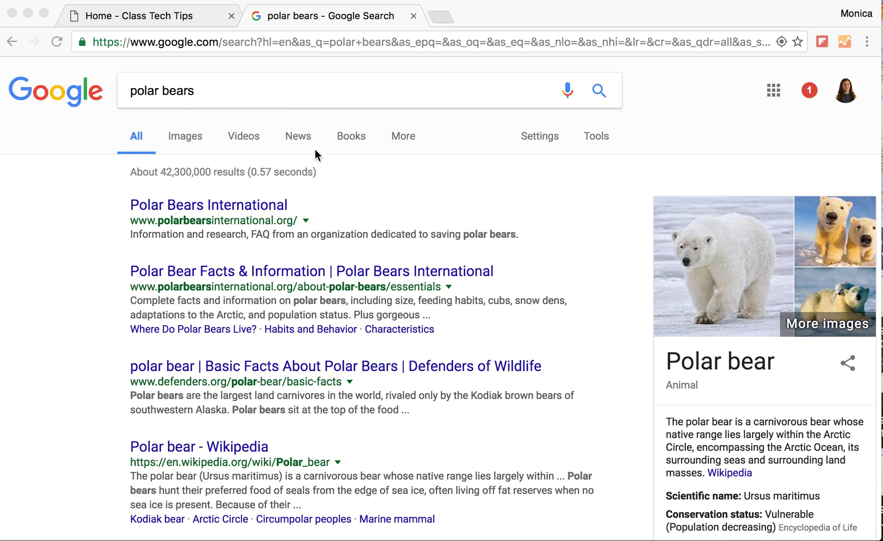
Go to Google's Advanced Search page from Settings, keeping the 'polar bears' query
left_click(407, 137)
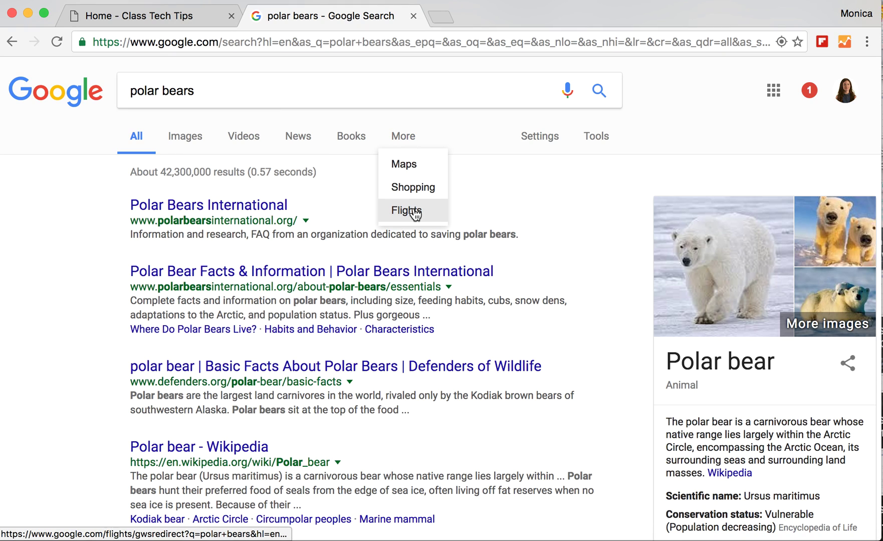
left_click(503, 199)
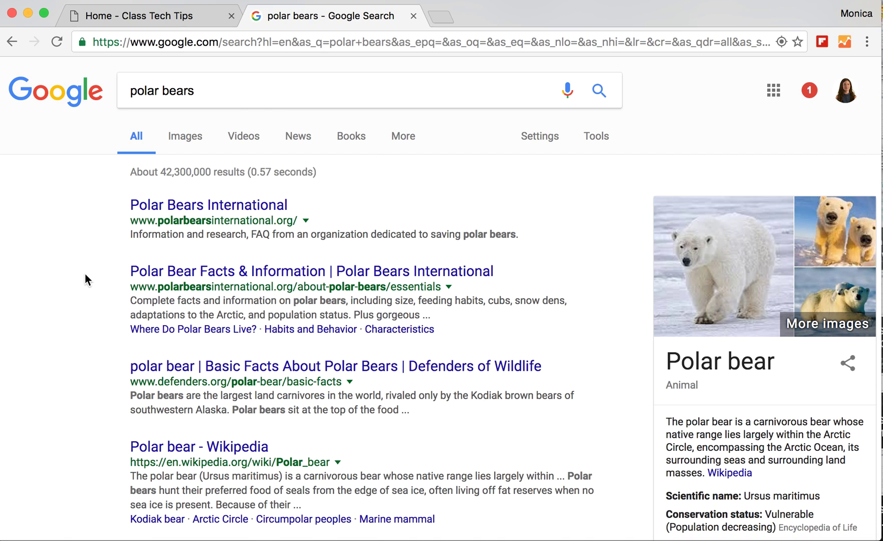
left_click(548, 145)
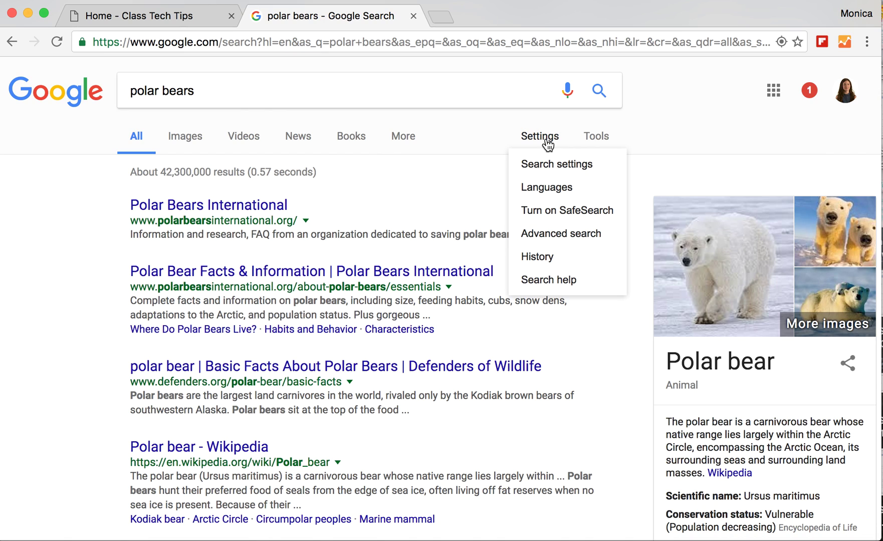
left_click(553, 244)
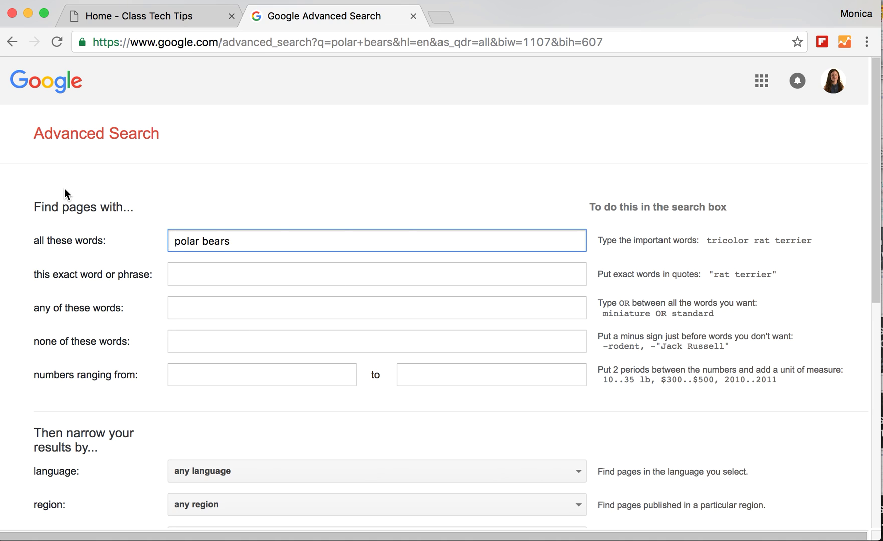
Enter 'bronx zoo' in the none-of-these-words field to exclude zoo pages
left_click(179, 272)
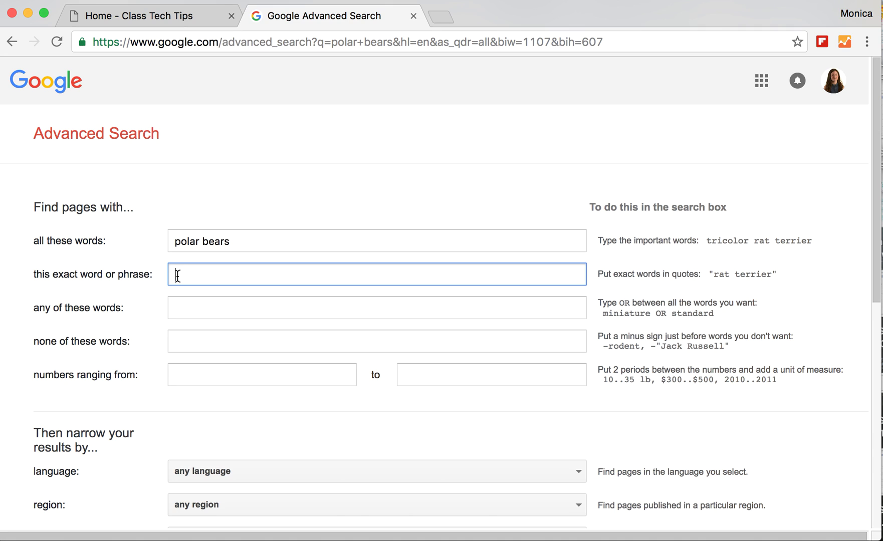
left_click(178, 309)
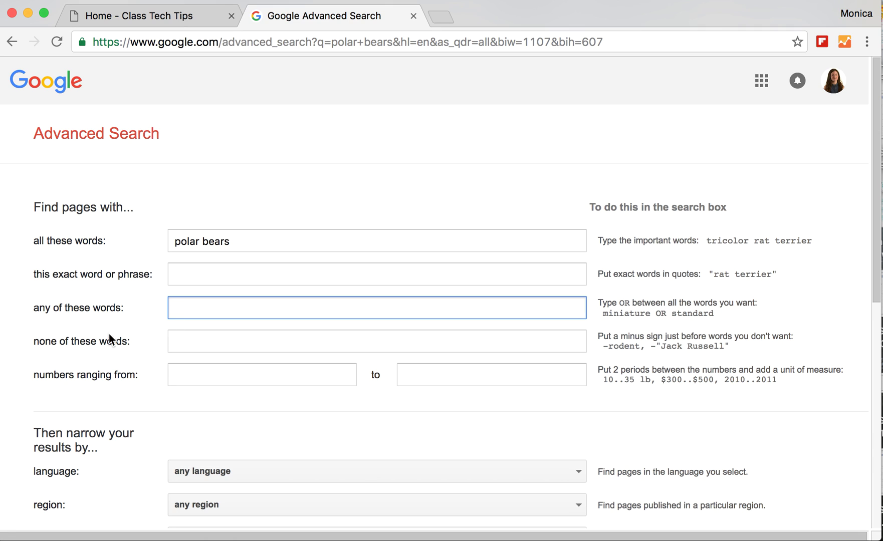
left_click(185, 348)
type("bronx zoo")
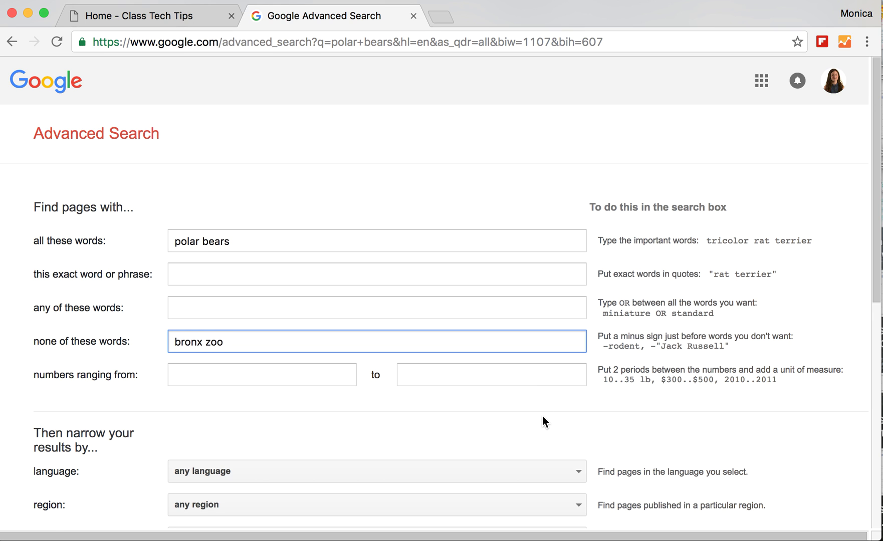
Scroll to the narrowing options and leave the result language set to any language
scroll(542, 416, "down", 7)
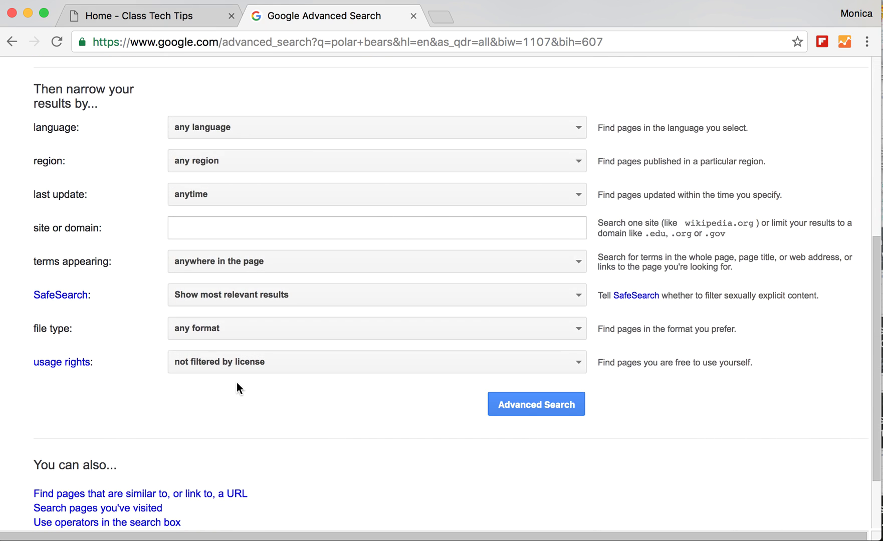
left_click(240, 129)
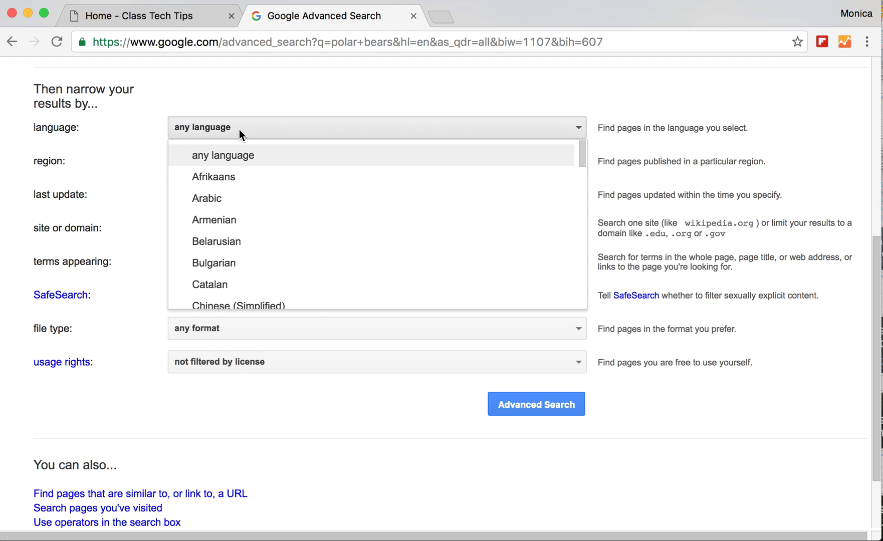
scroll(239, 211, "down", 10)
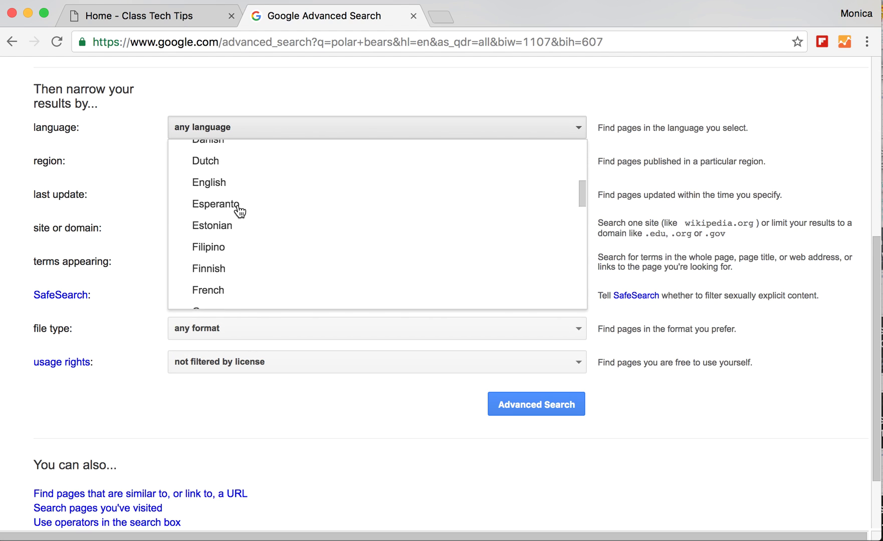
scroll(240, 211, "down", 15)
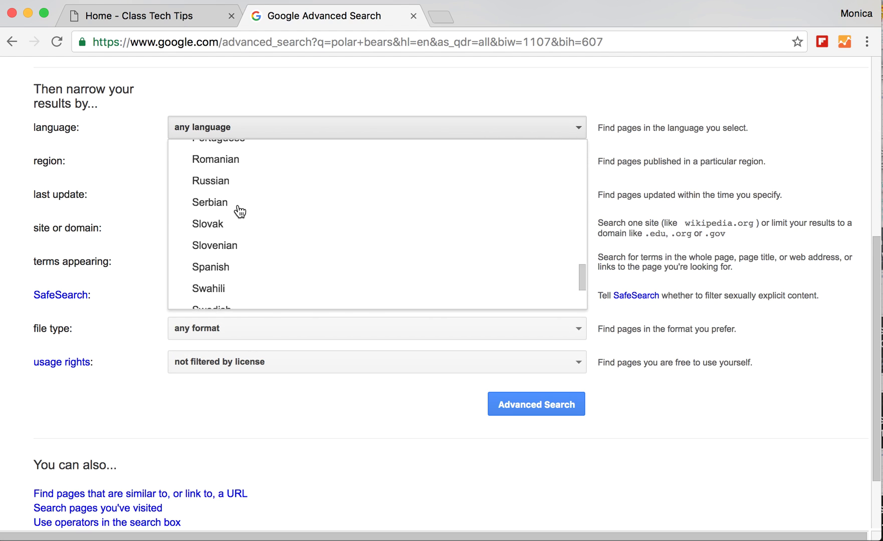
scroll(240, 212, "up", 20)
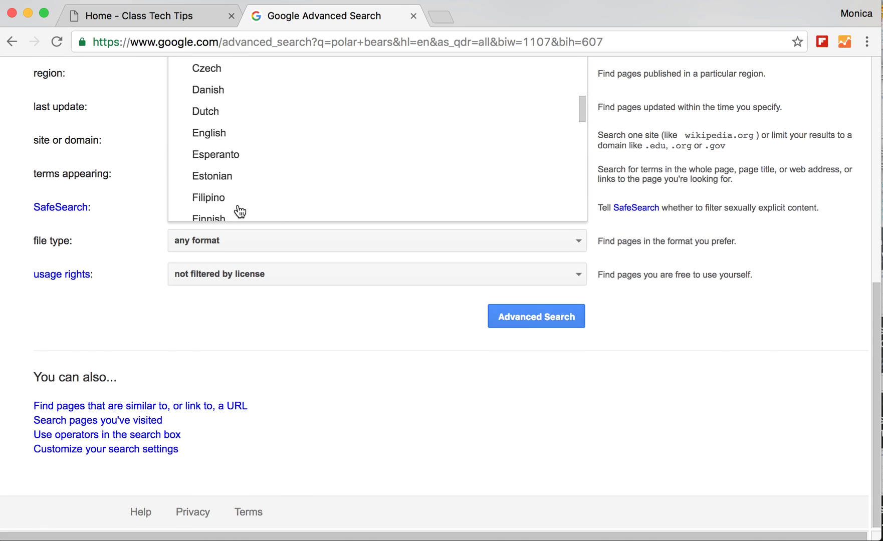
left_click(217, 271)
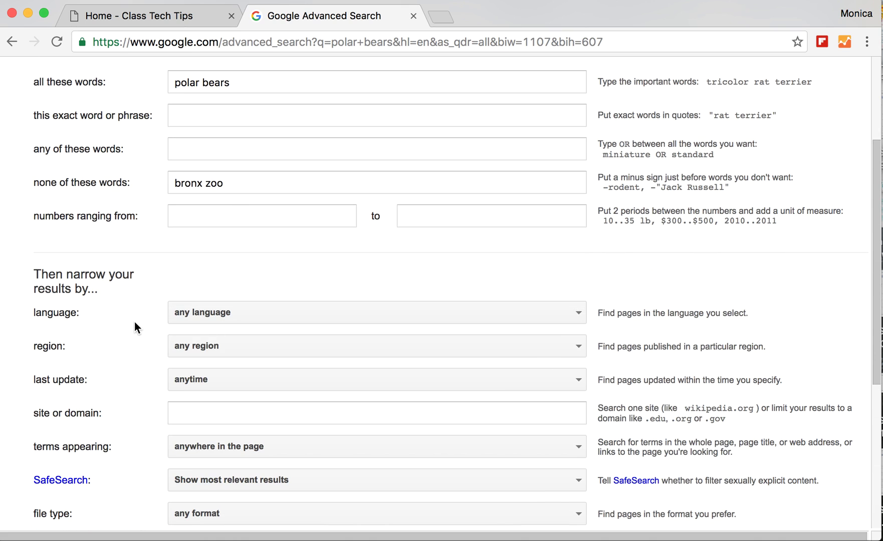
Leave the region filter unchanged and bring up the last update choices
scroll(135, 322, "down", 3)
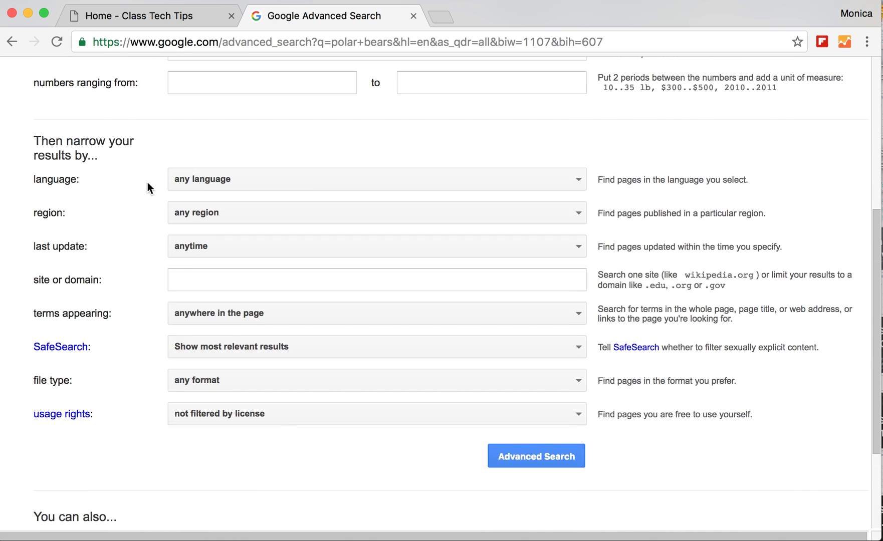
left_click(195, 217)
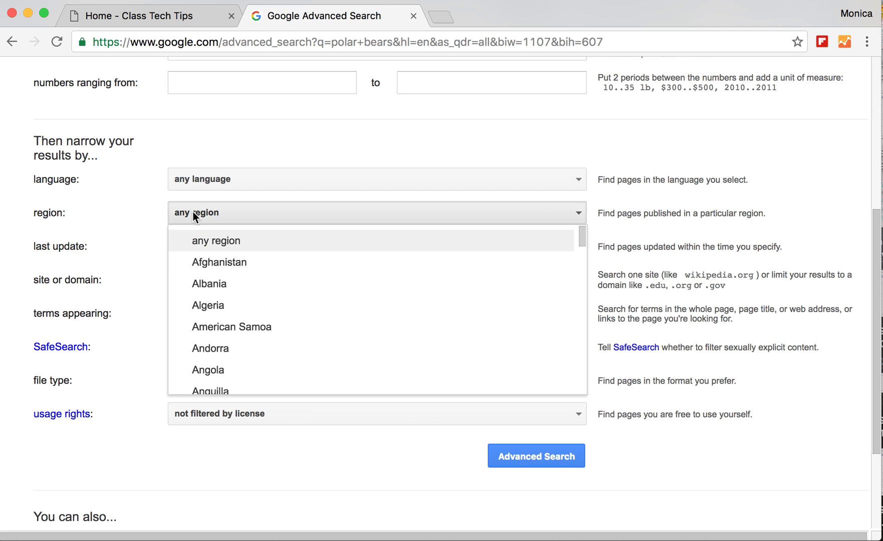
left_click(119, 212)
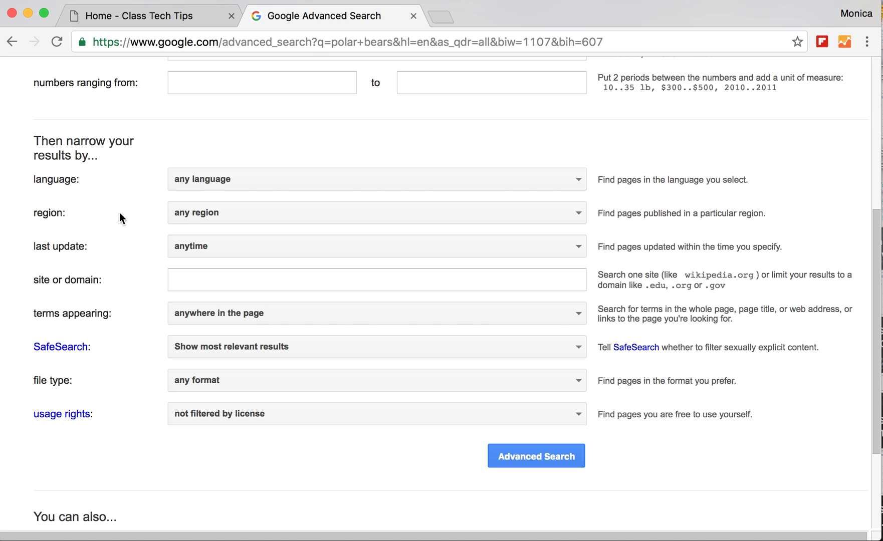
left_click(185, 248)
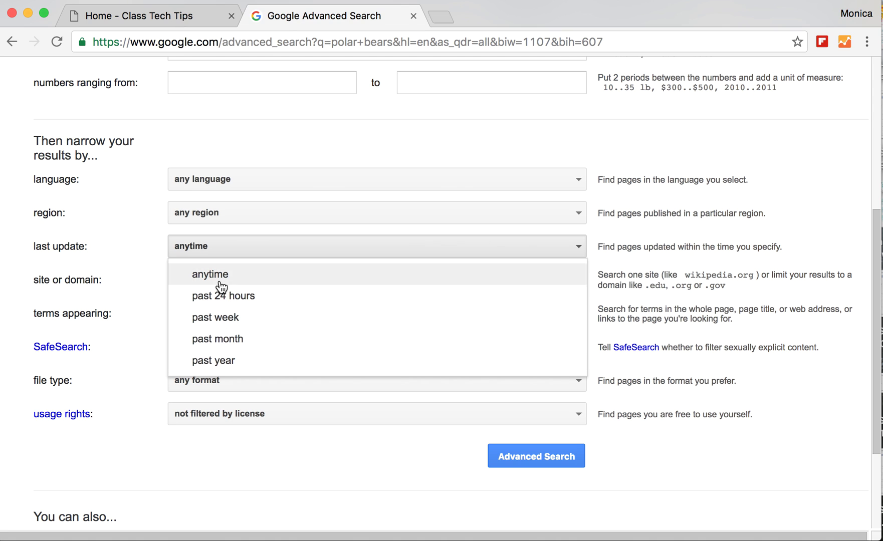
Keep last update at anytime and restrict the file type to Microsoft Powerpoint (.ppt)
left_click(137, 298)
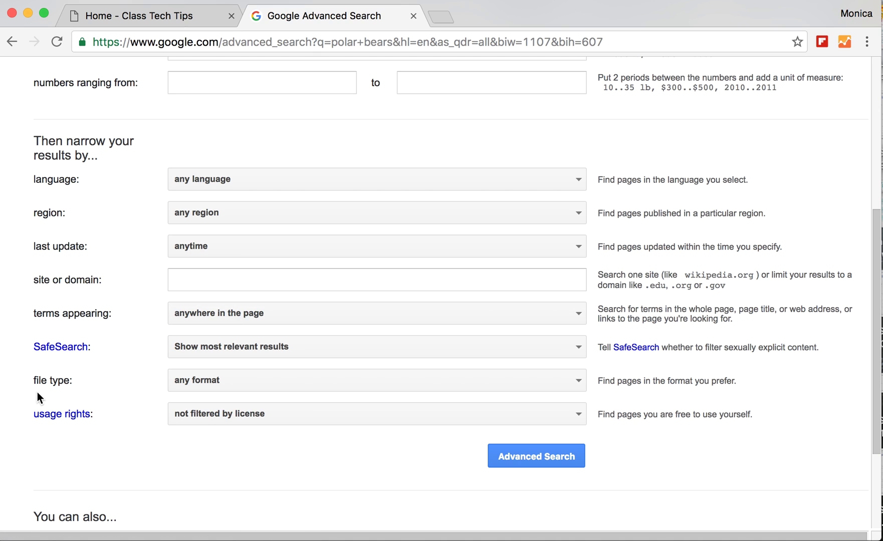
left_click(242, 382)
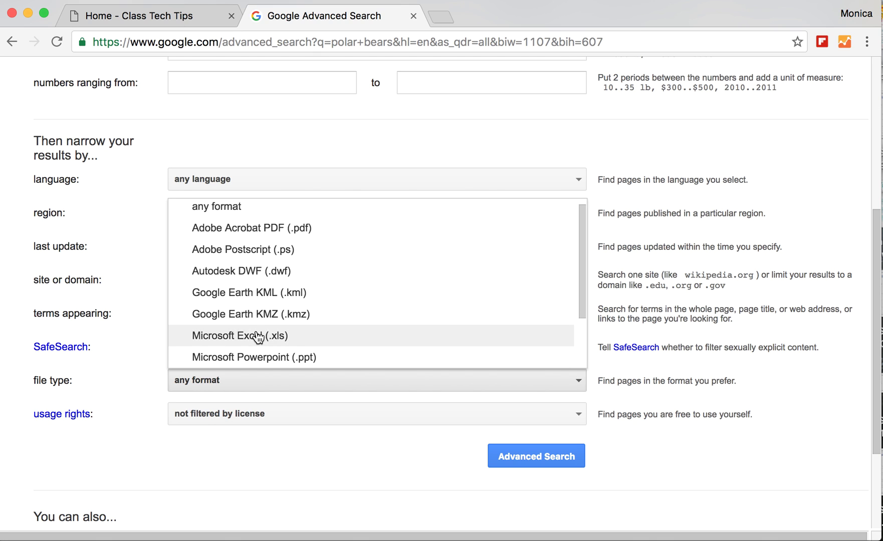
scroll(260, 340, "down", 3)
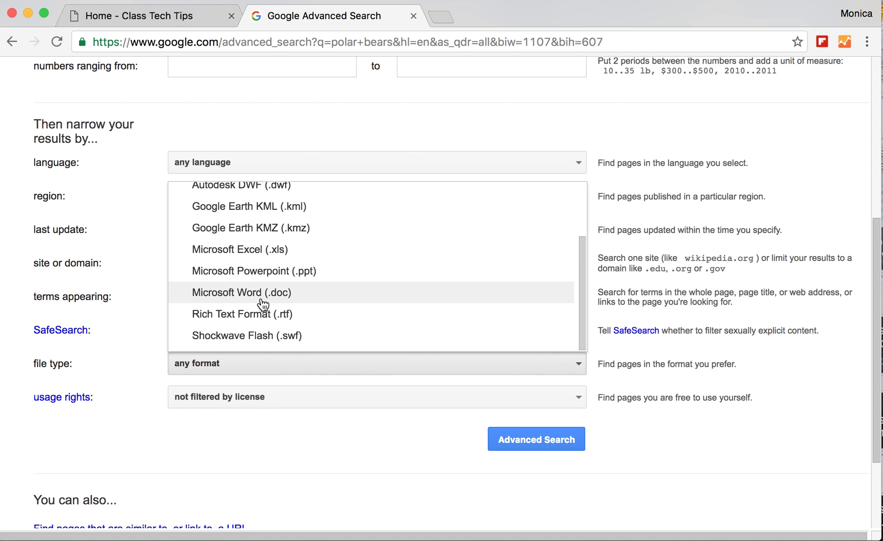
scroll(261, 308, "up", 2)
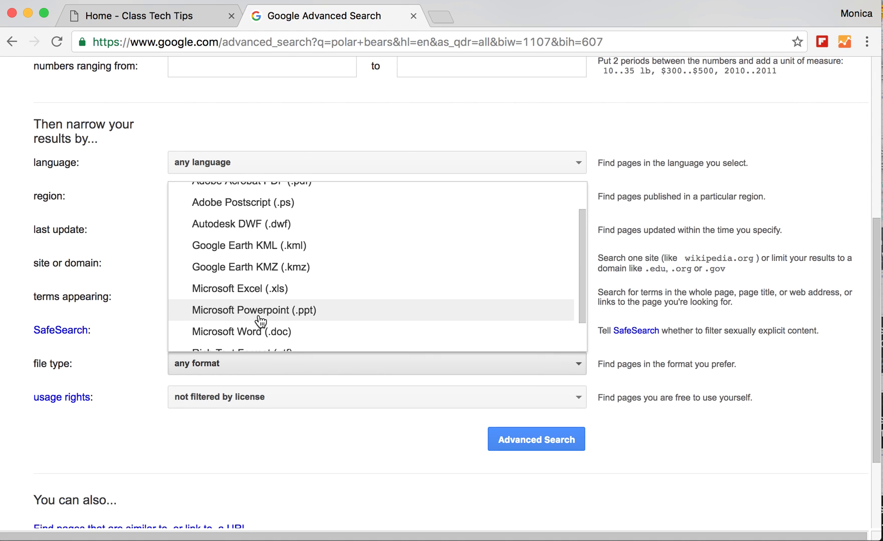
left_click(282, 313)
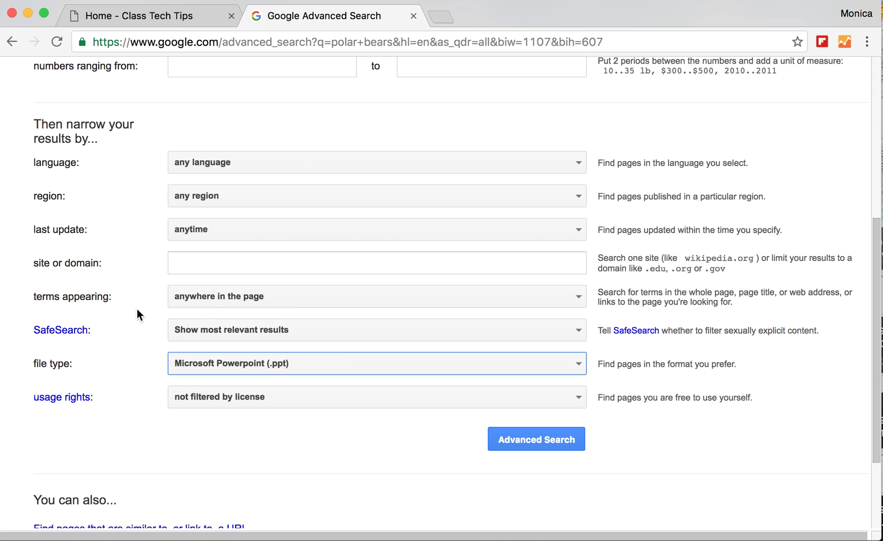
scroll(136, 309, "up", 2)
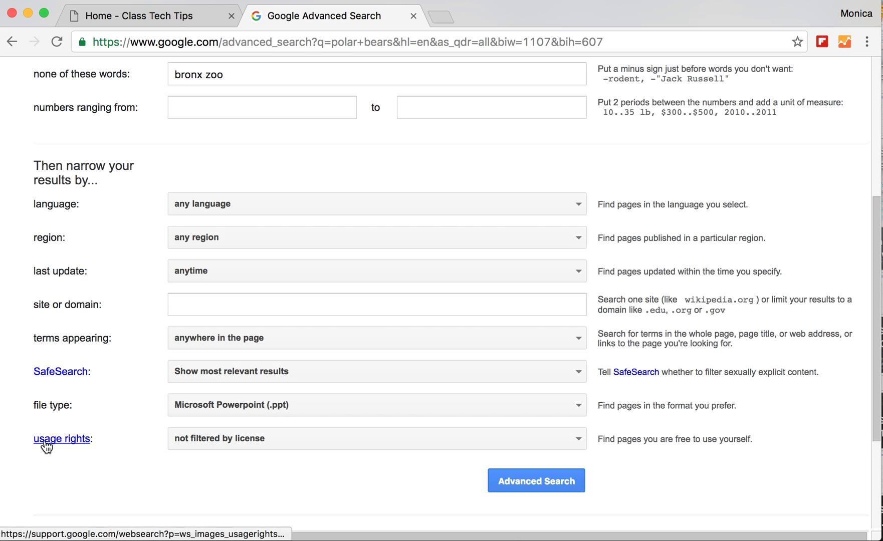
left_click(245, 443)
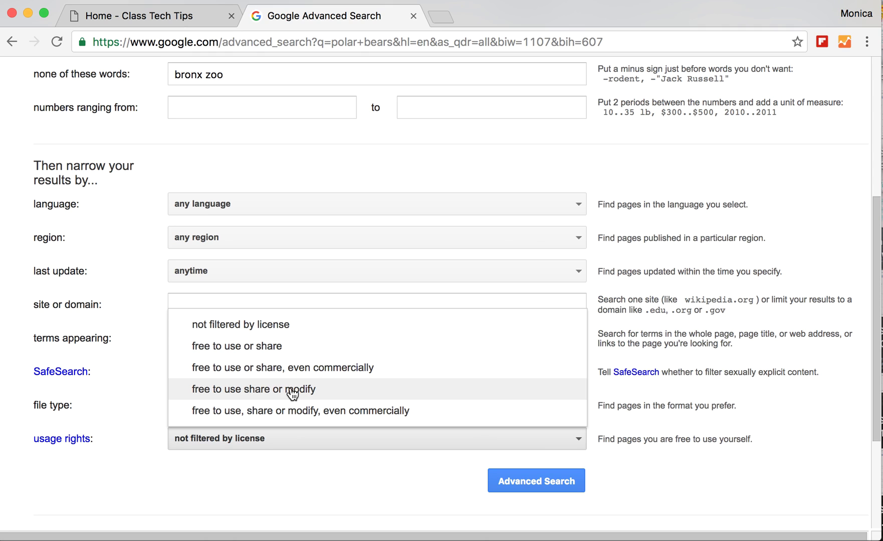
left_click(278, 478)
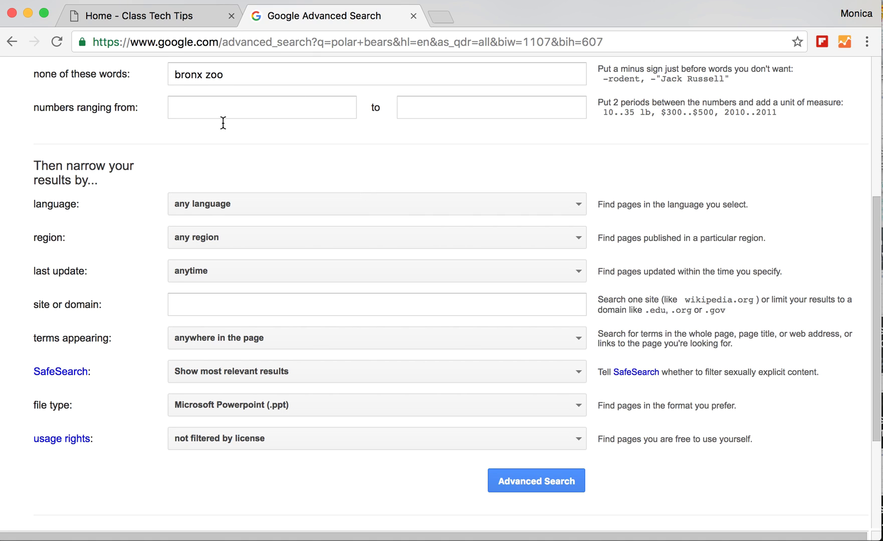
Run the advanced search and browse the roughly 2,010 polar bears PPT results
left_click(529, 482)
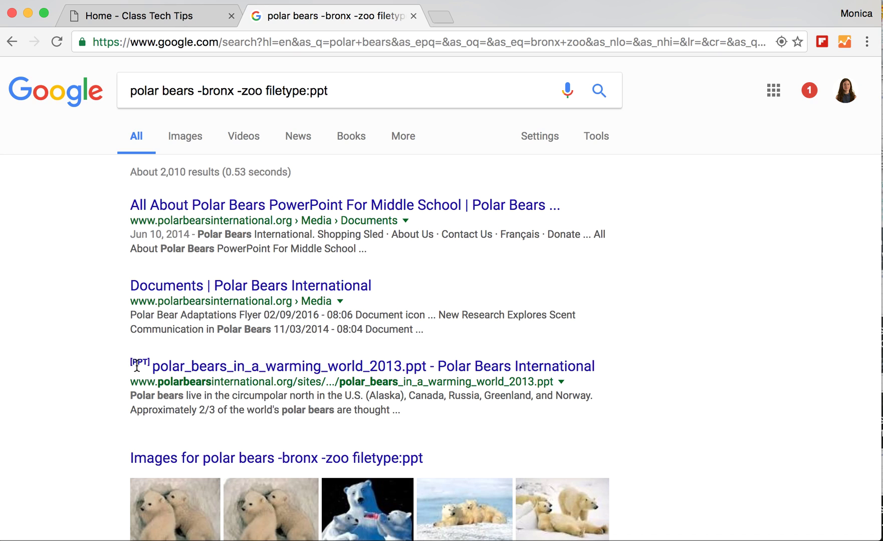
scroll(164, 420, "down", 7)
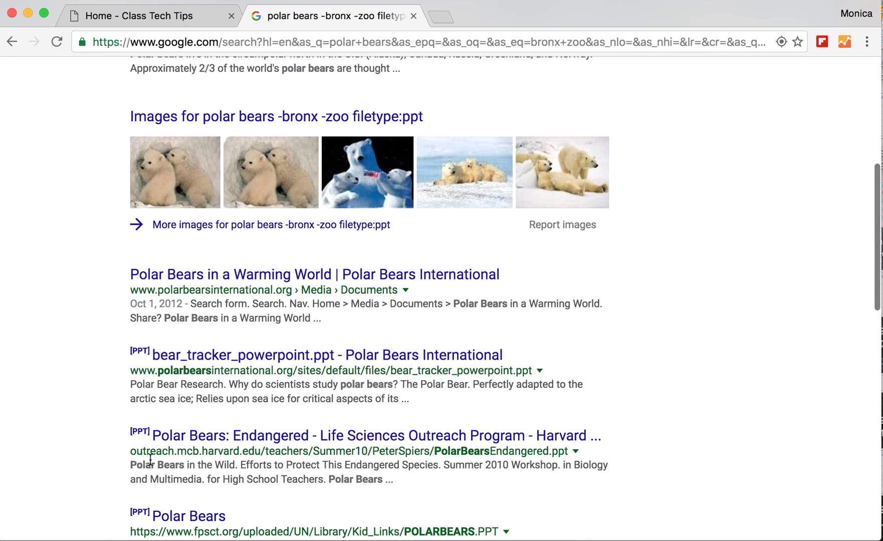
scroll(155, 501, "down", 3)
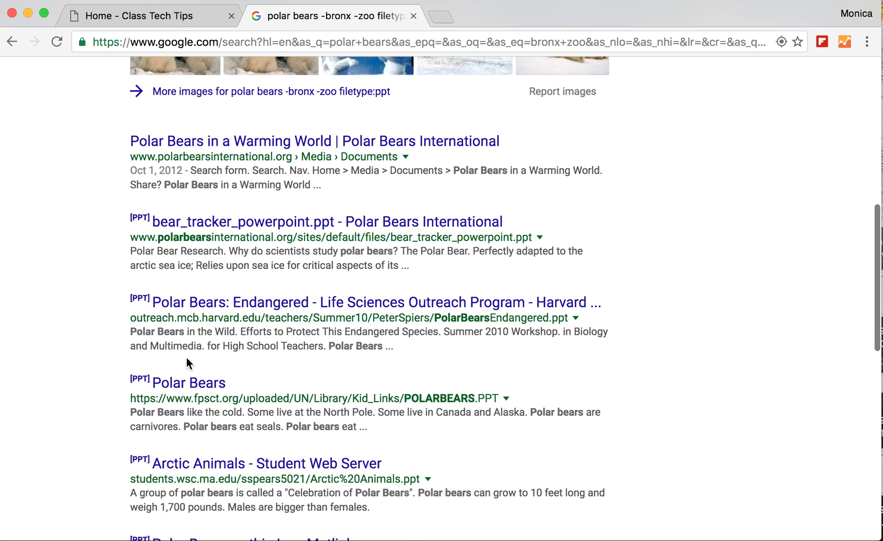
scroll(187, 358, "up", 1)
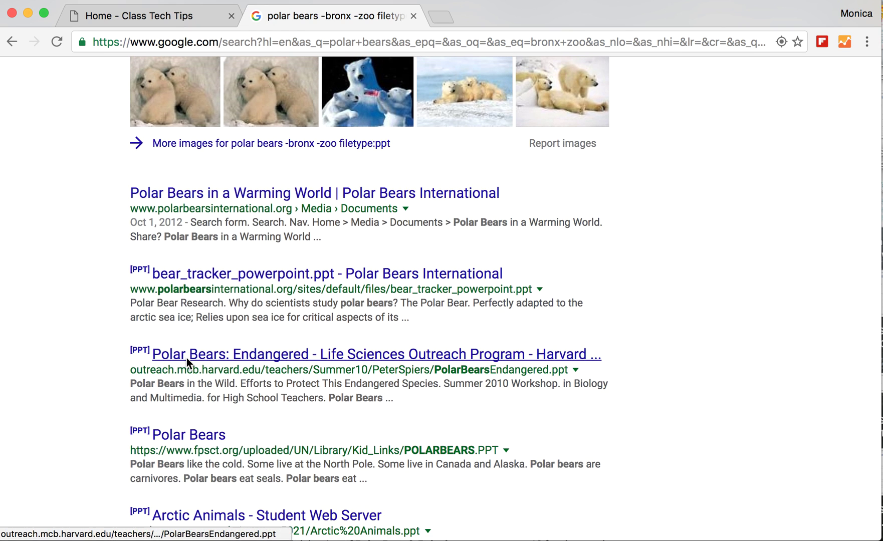
scroll(186, 358, "up", 8)
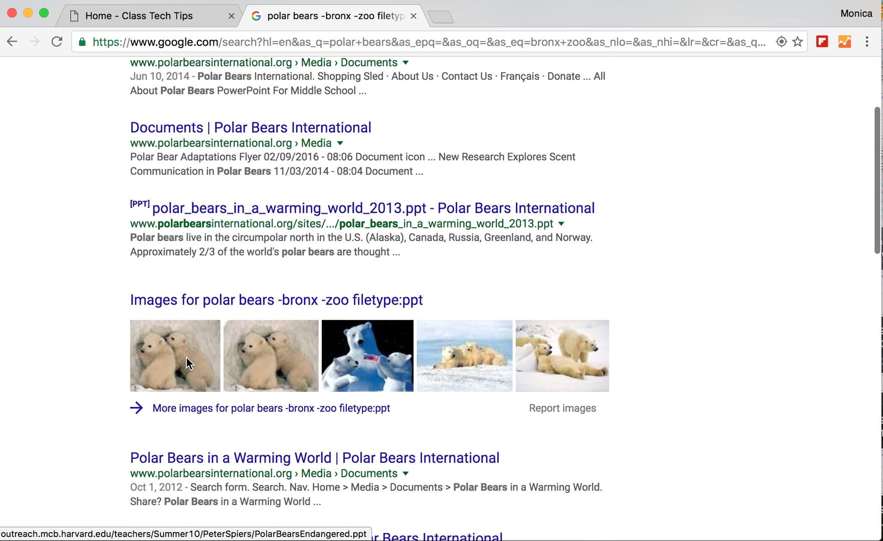
scroll(186, 357, "up", 1)
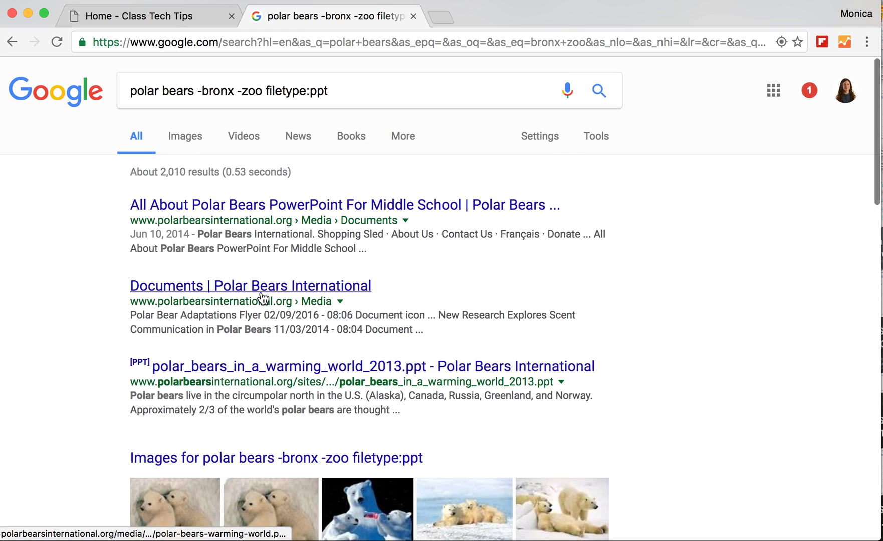
left_click(540, 145)
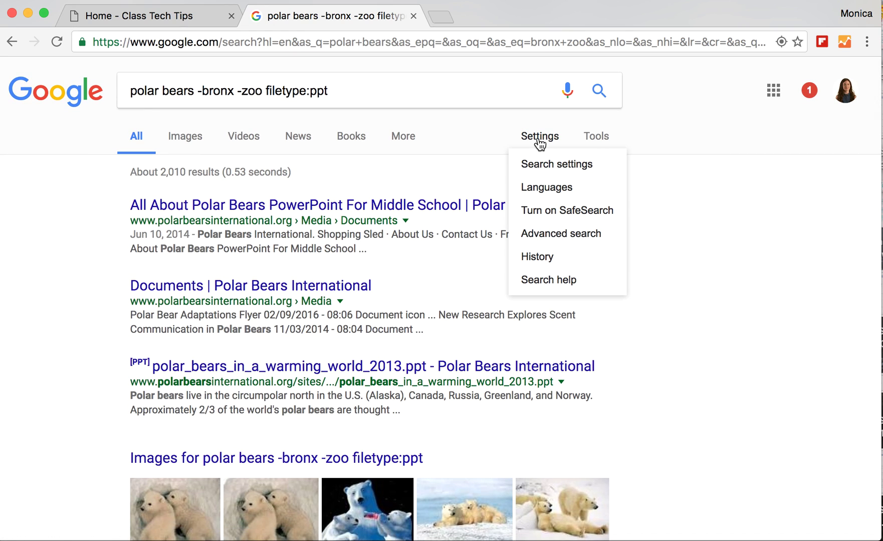